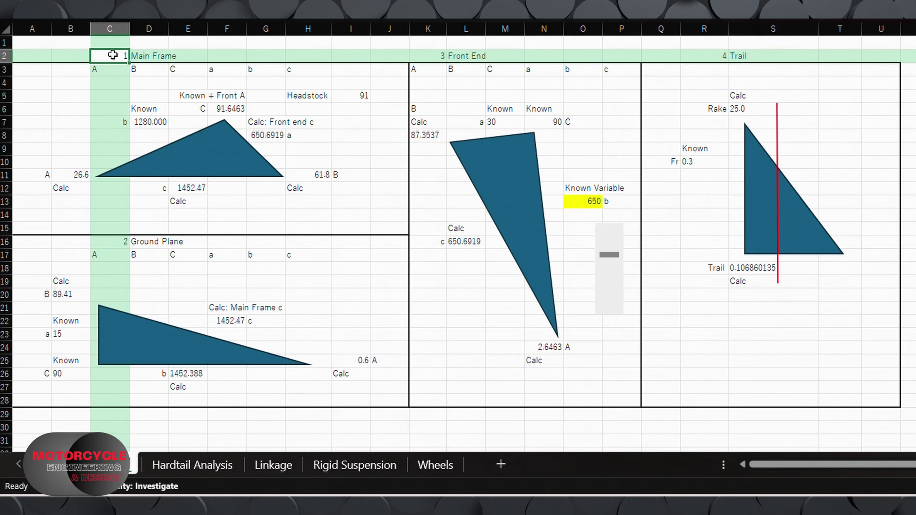
pyautogui.click(119, 241)
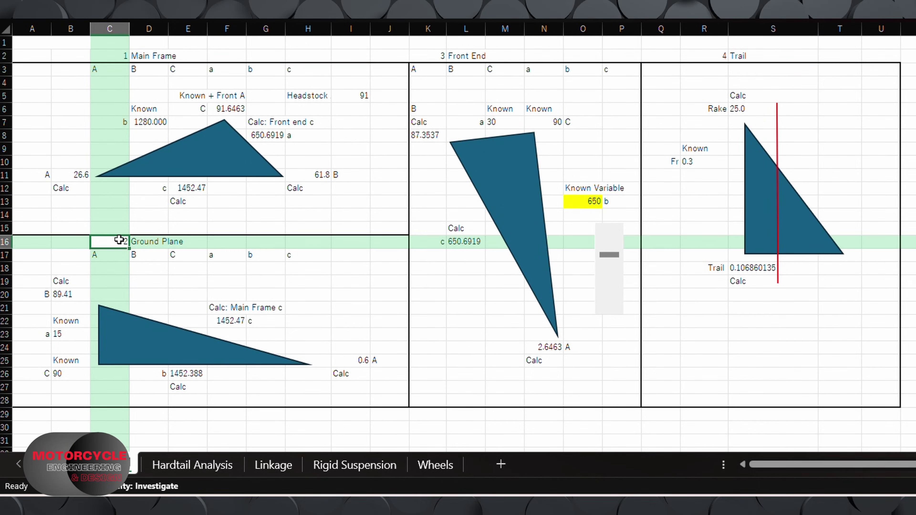
pyautogui.click(432, 53)
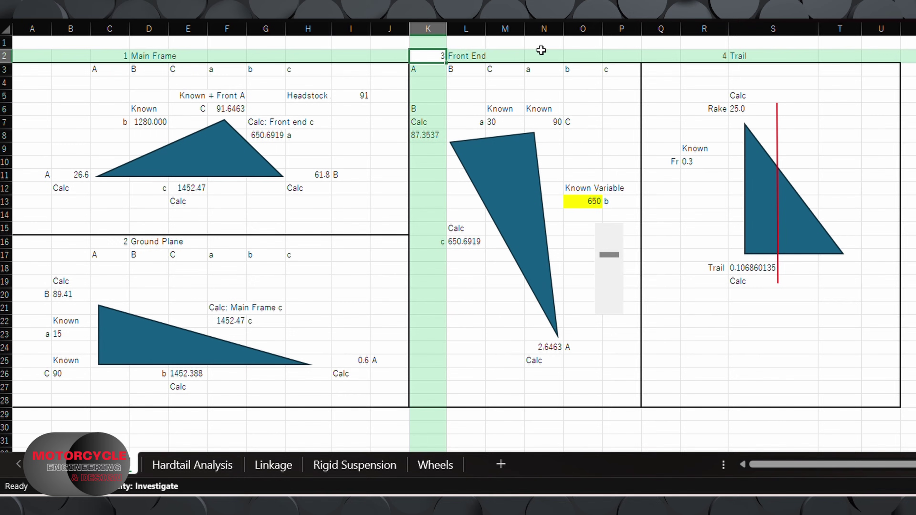
pyautogui.click(714, 56)
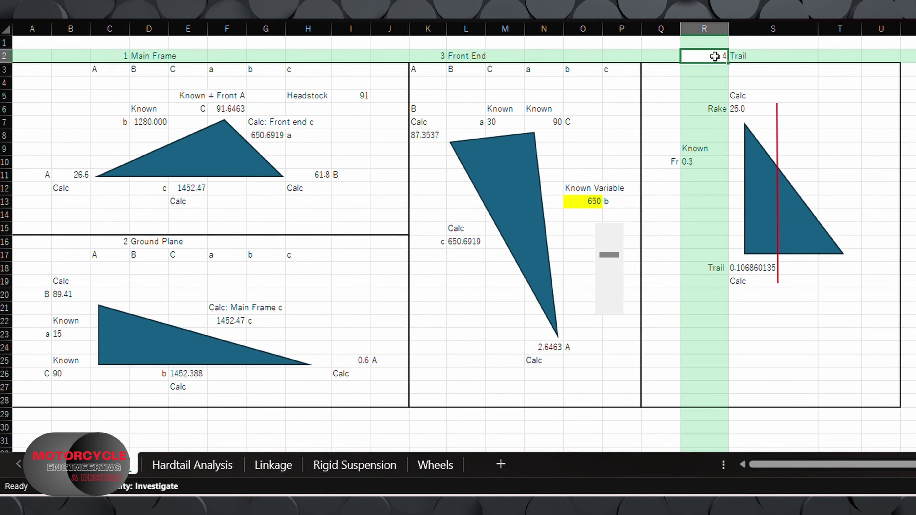
pyautogui.click(576, 203)
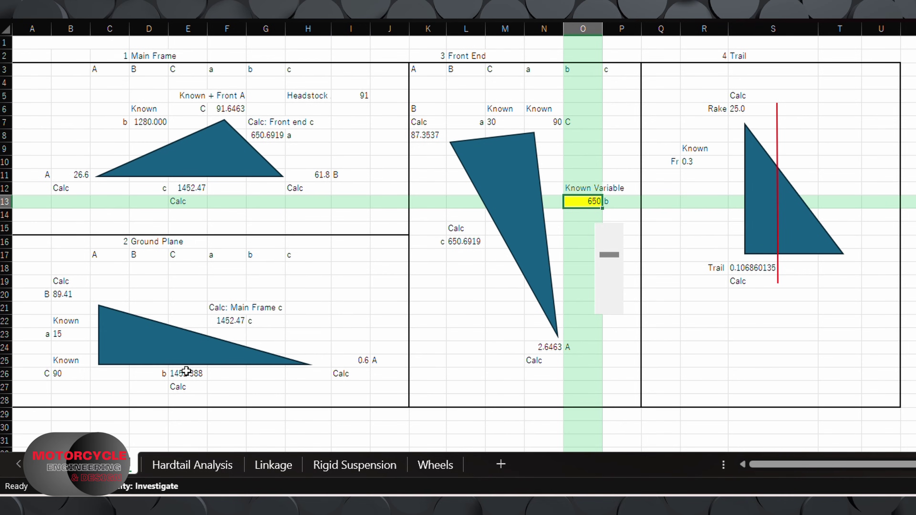
pyautogui.click(759, 104)
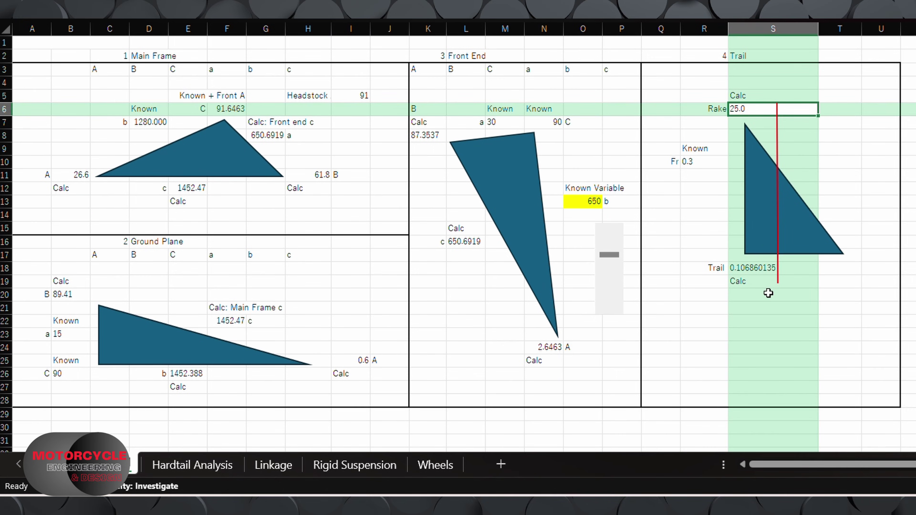
pyautogui.click(784, 268)
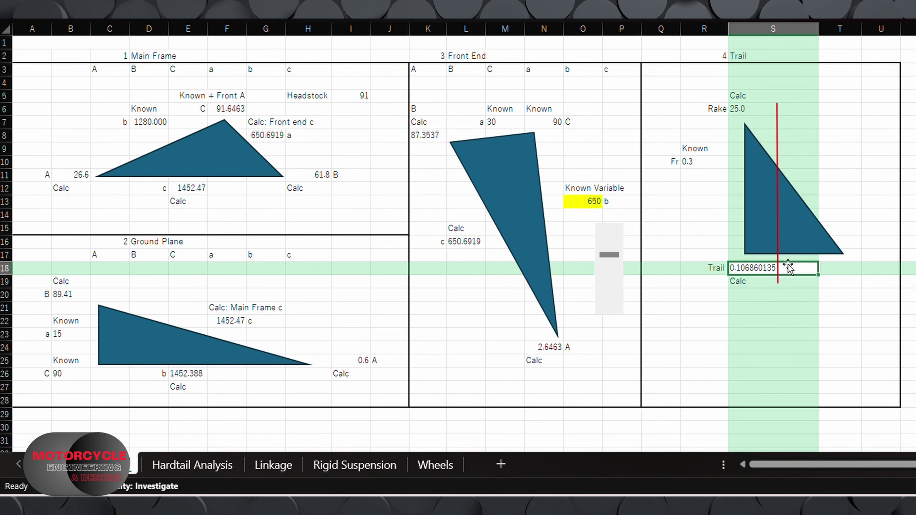
pyautogui.click(196, 375)
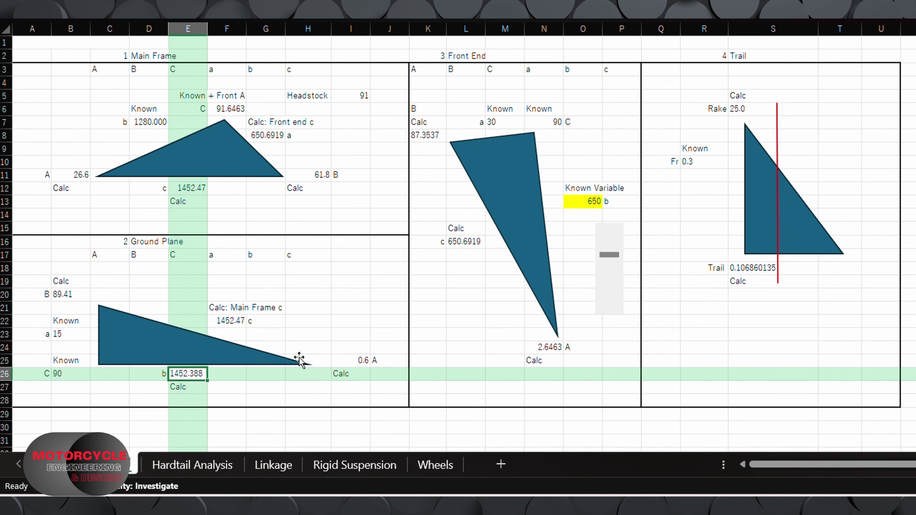
pyautogui.click(593, 202)
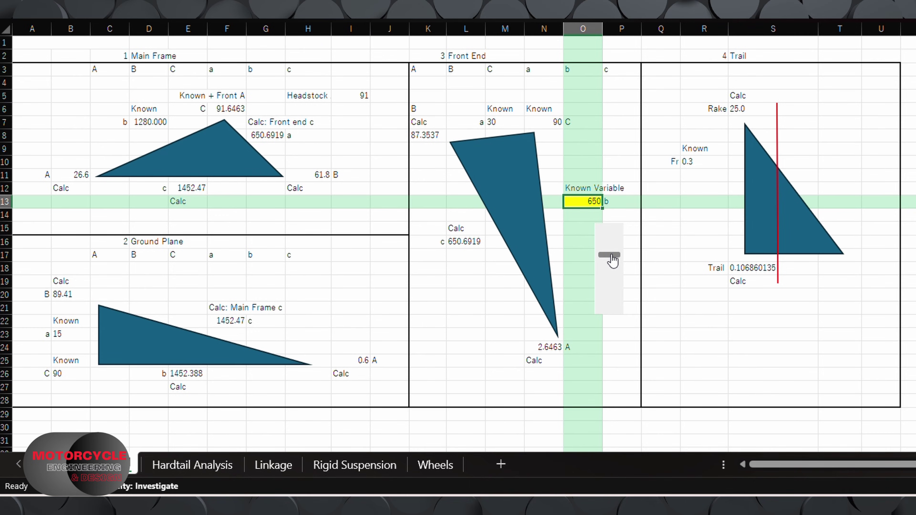
# Raise the fork length in O13 to 800 with the scroll bar and set Fr in R10 to 0.33
pyautogui.moveTo(611, 259); pyautogui.dragTo(611, 289)
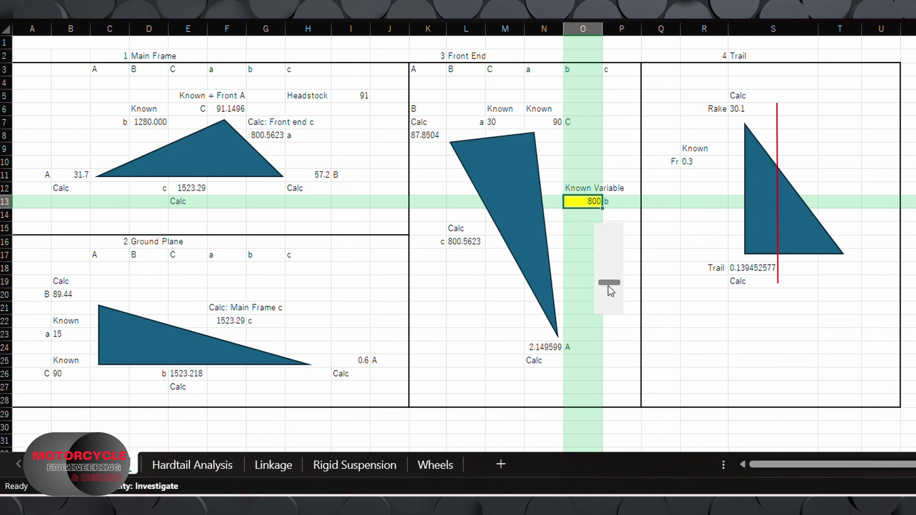
pyautogui.click(709, 165)
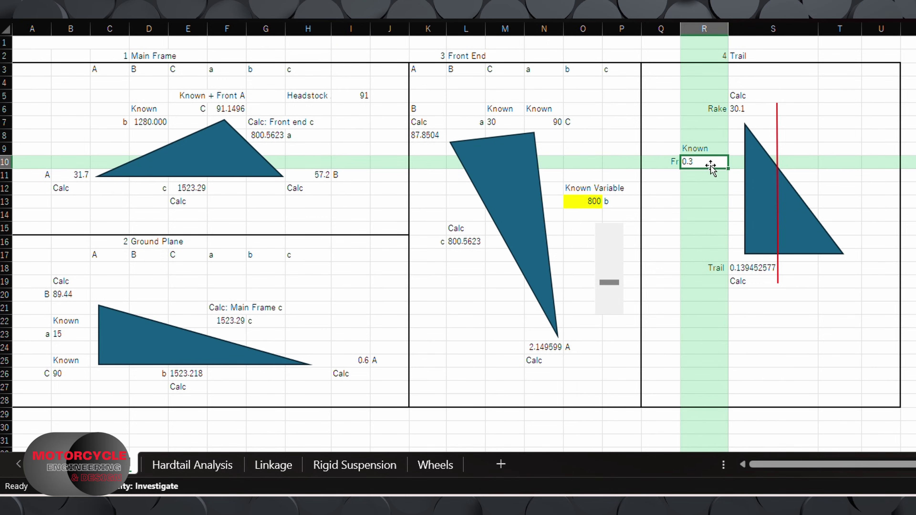
pyautogui.write('0.33')
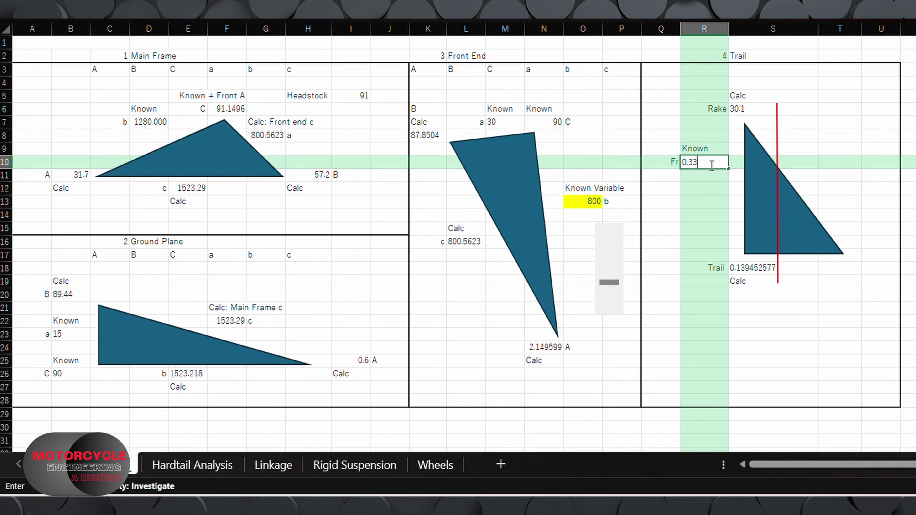
pyautogui.press('Return')
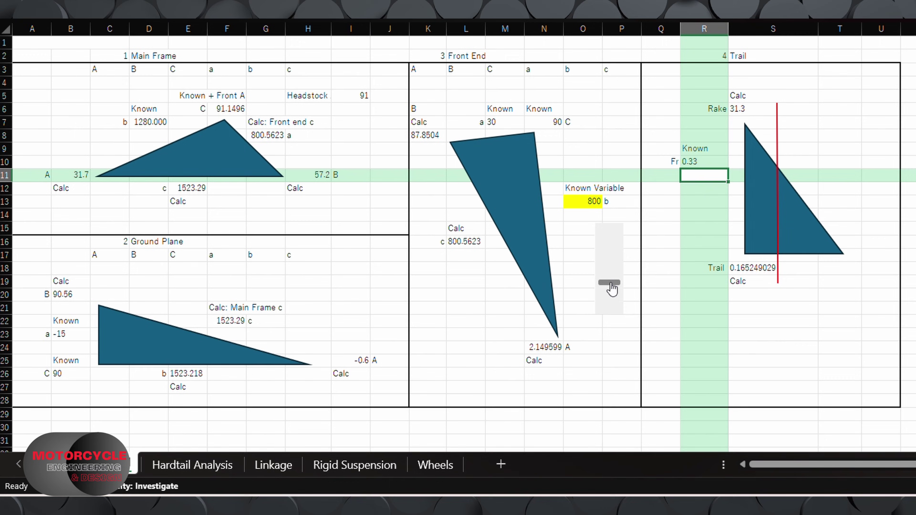
pyautogui.moveTo(610, 285); pyautogui.dragTo(610, 246)
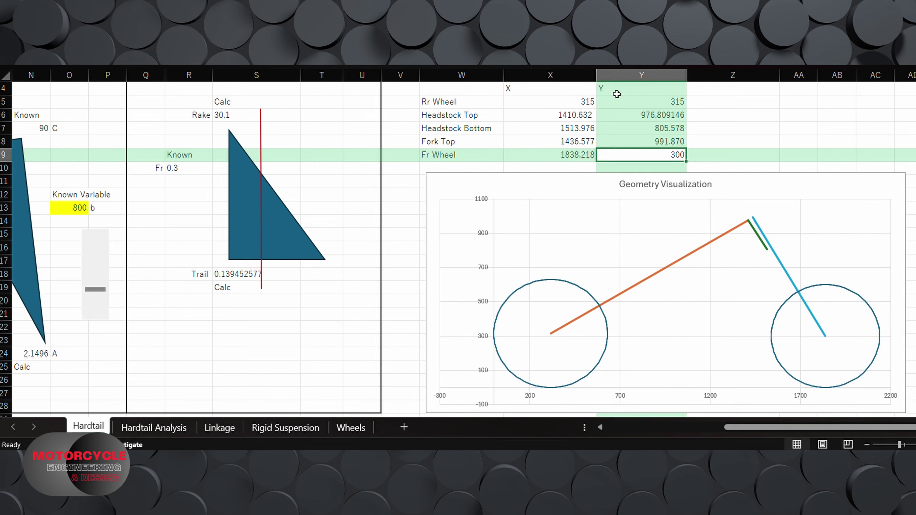
# Check the chart's frame, fork and headstock series, then bring the fork length back to 650
pyautogui.click(723, 176)
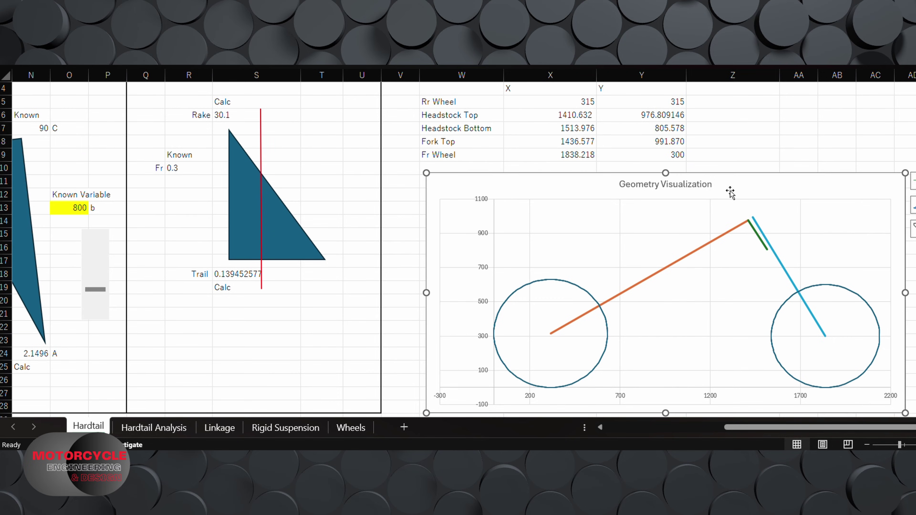
pyautogui.click(644, 278)
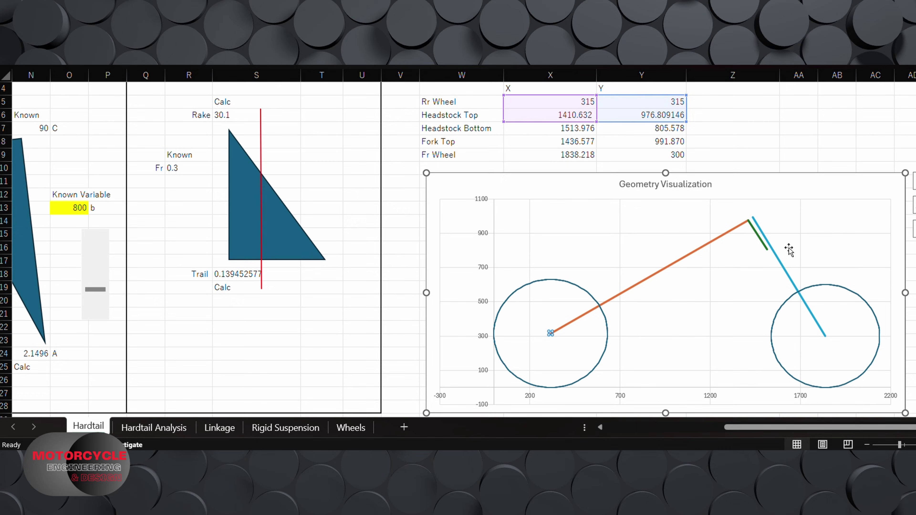
pyautogui.click(776, 259)
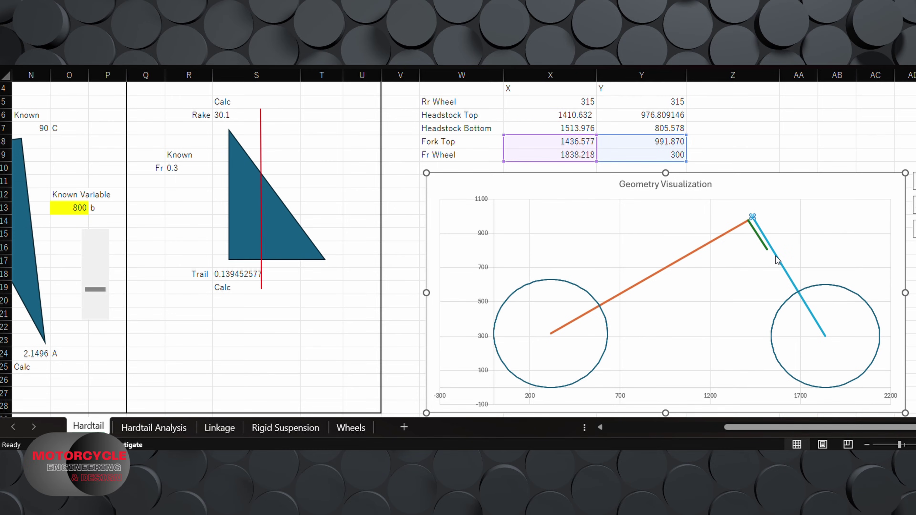
pyautogui.click(765, 248)
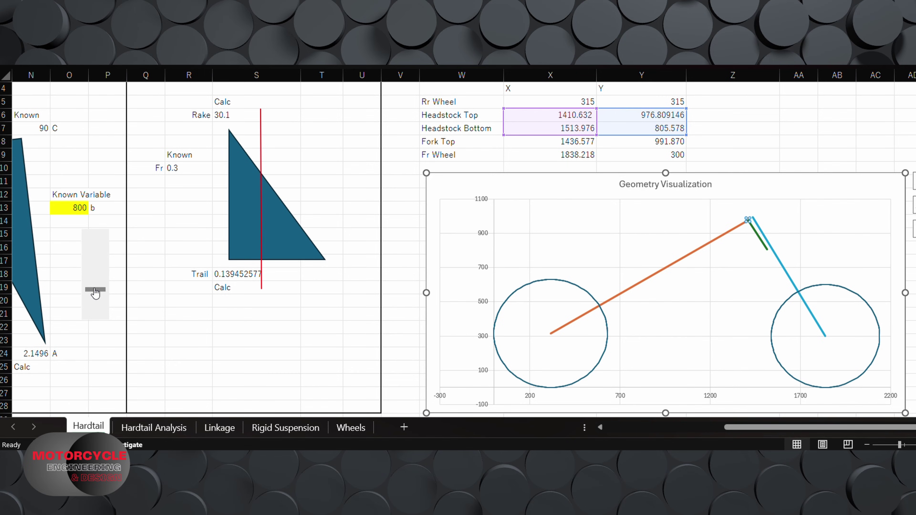
pyautogui.moveTo(95, 292)
pyautogui.mouseDown()
pyautogui.moveTo(89, 252)
pyautogui.moveTo(96, 295)
pyautogui.mouseUp()
pyautogui.moveTo(96, 291); pyautogui.dragTo(98, 260)
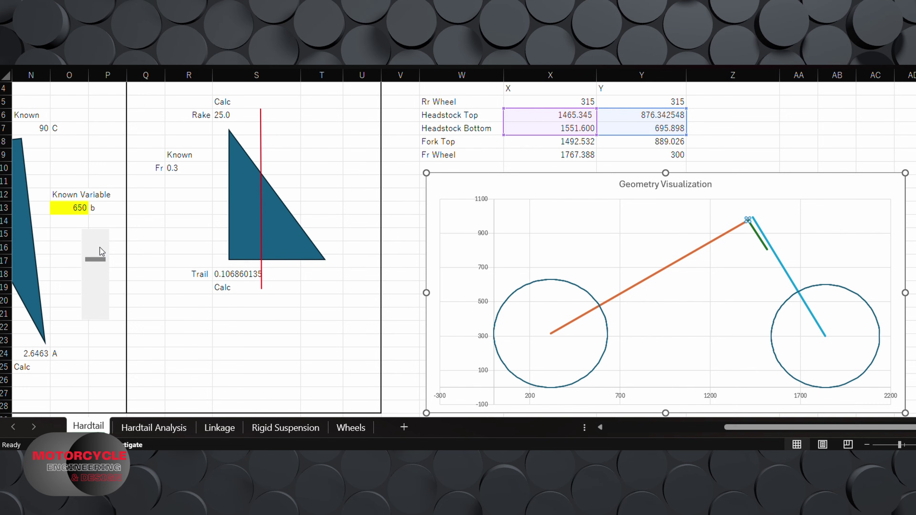
pyautogui.click(197, 165)
pyautogui.write('0.33')
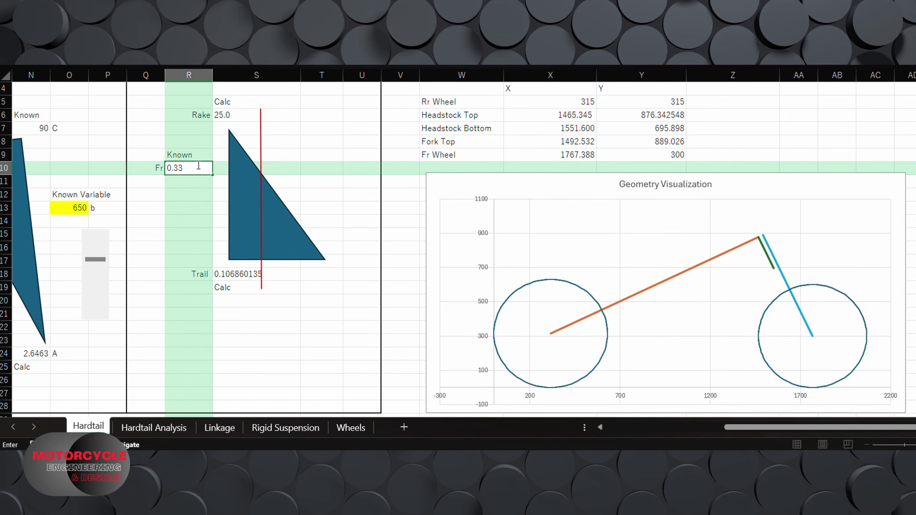
pyautogui.press('Return')
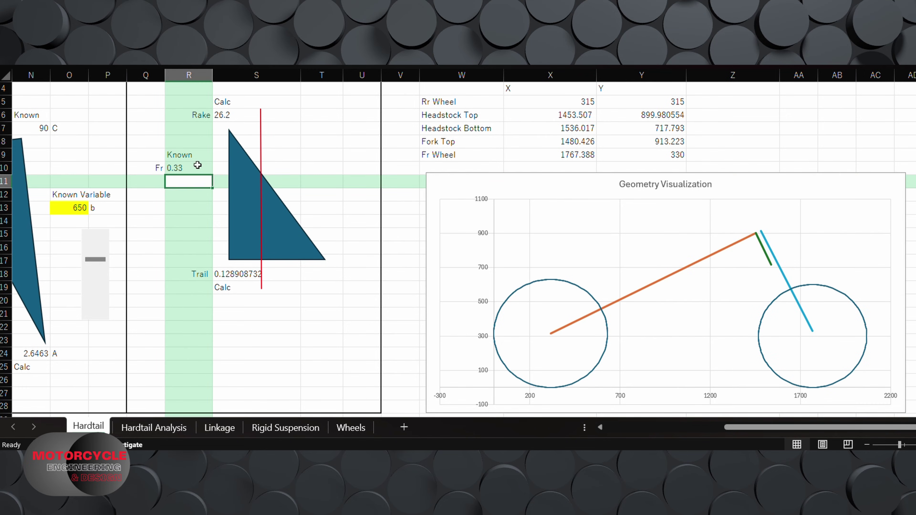
pyautogui.click(94, 270)
pyautogui.click(94, 276)
pyautogui.click(94, 282)
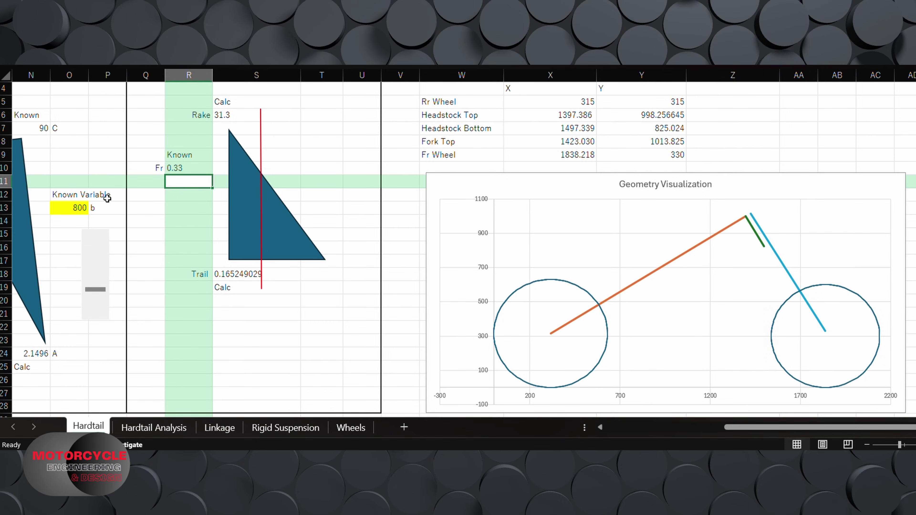
pyautogui.click(188, 167)
pyautogui.write('0.3')
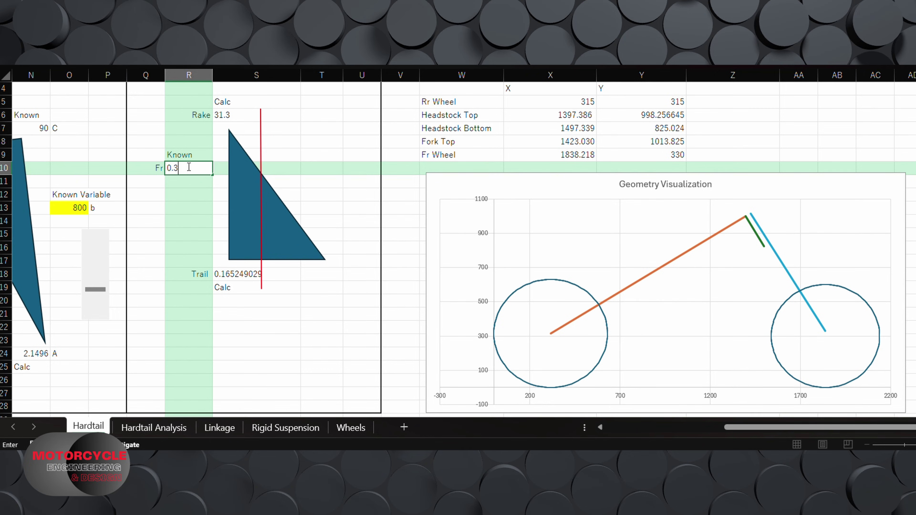
pyautogui.press('Return')
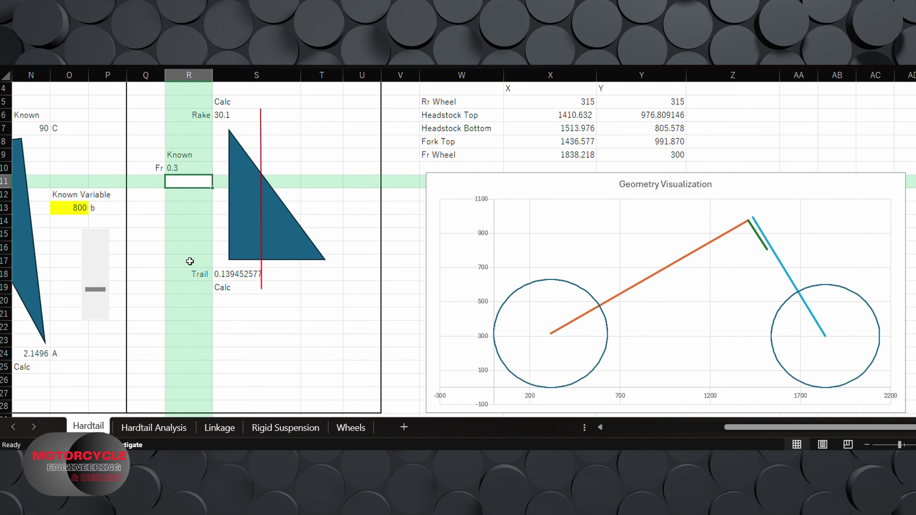
pyautogui.moveTo(96, 292); pyautogui.dragTo(96, 252)
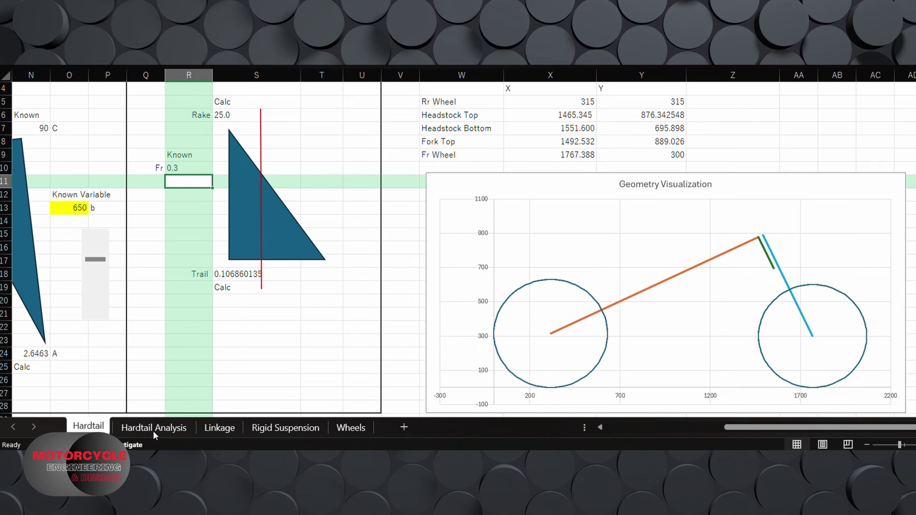
# Switch to the Hardtail Analysis sheet showing travel, rake and trail per time step
pyautogui.click(153, 428)
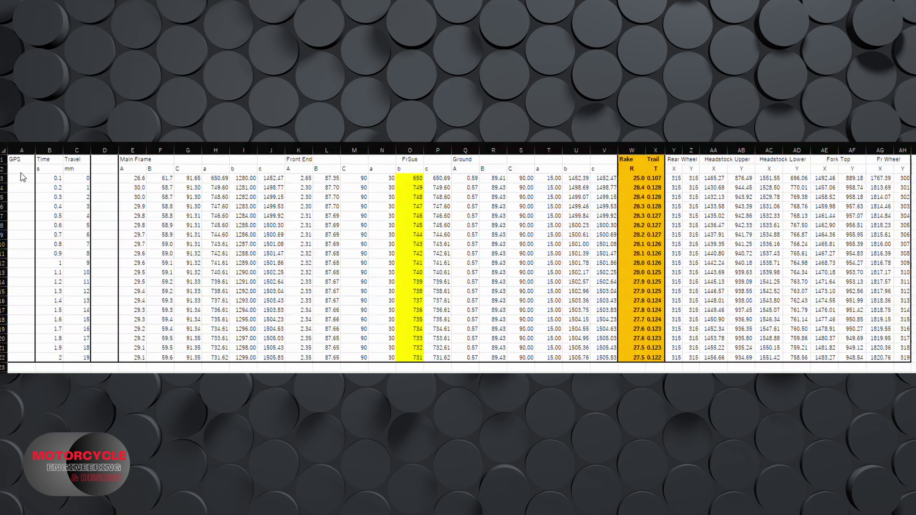